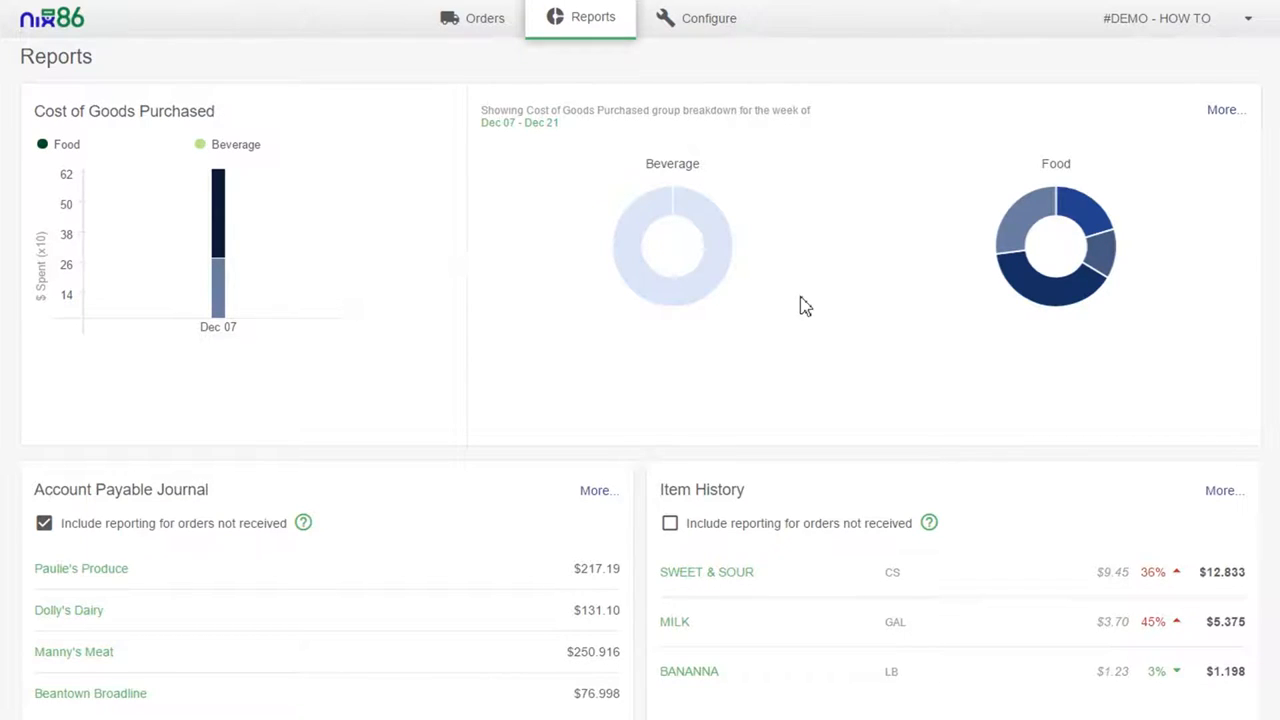
Show the full Cost of Goods report with Liquor expanded, then switch to Food and expand Dairy.
click(1222, 110)
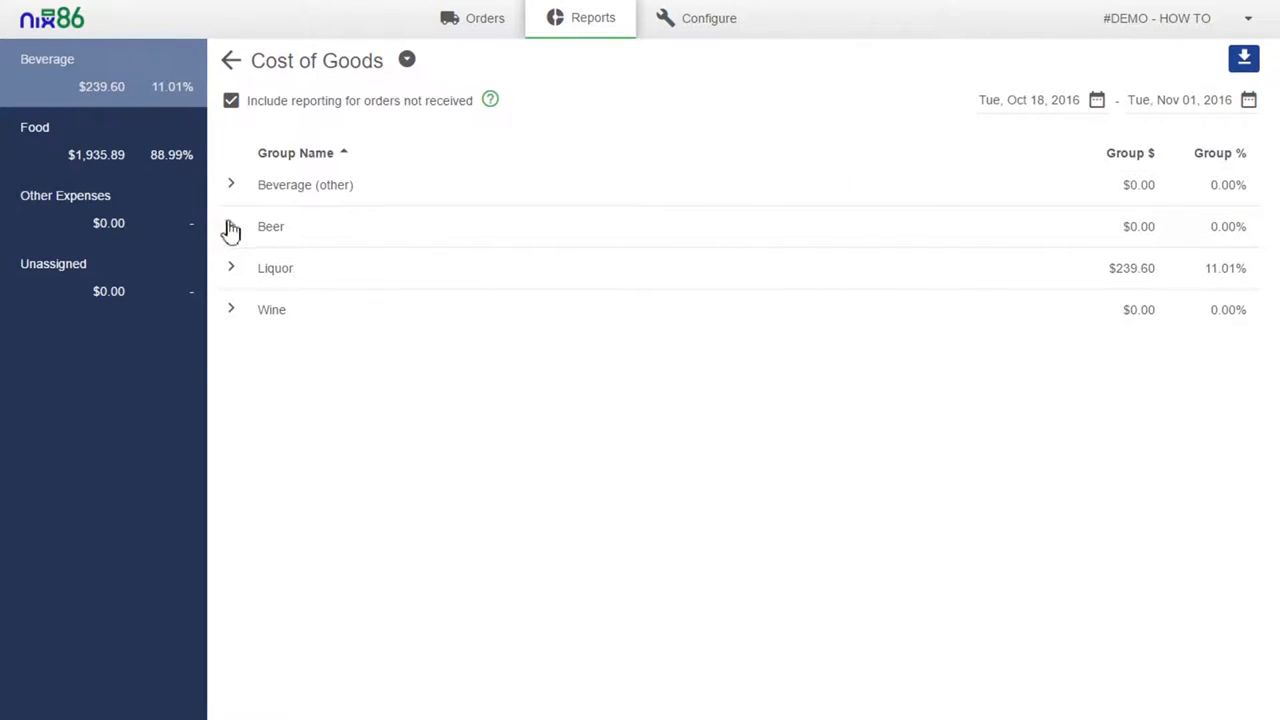
click(231, 268)
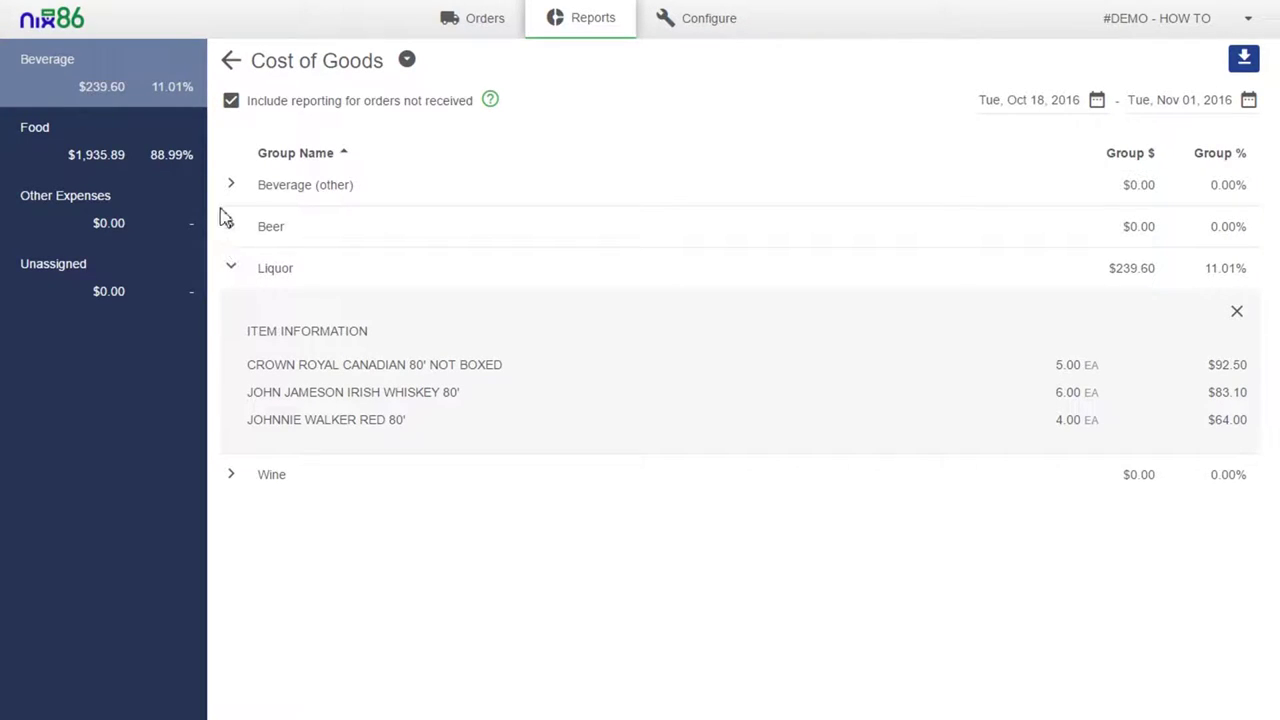
click(170, 152)
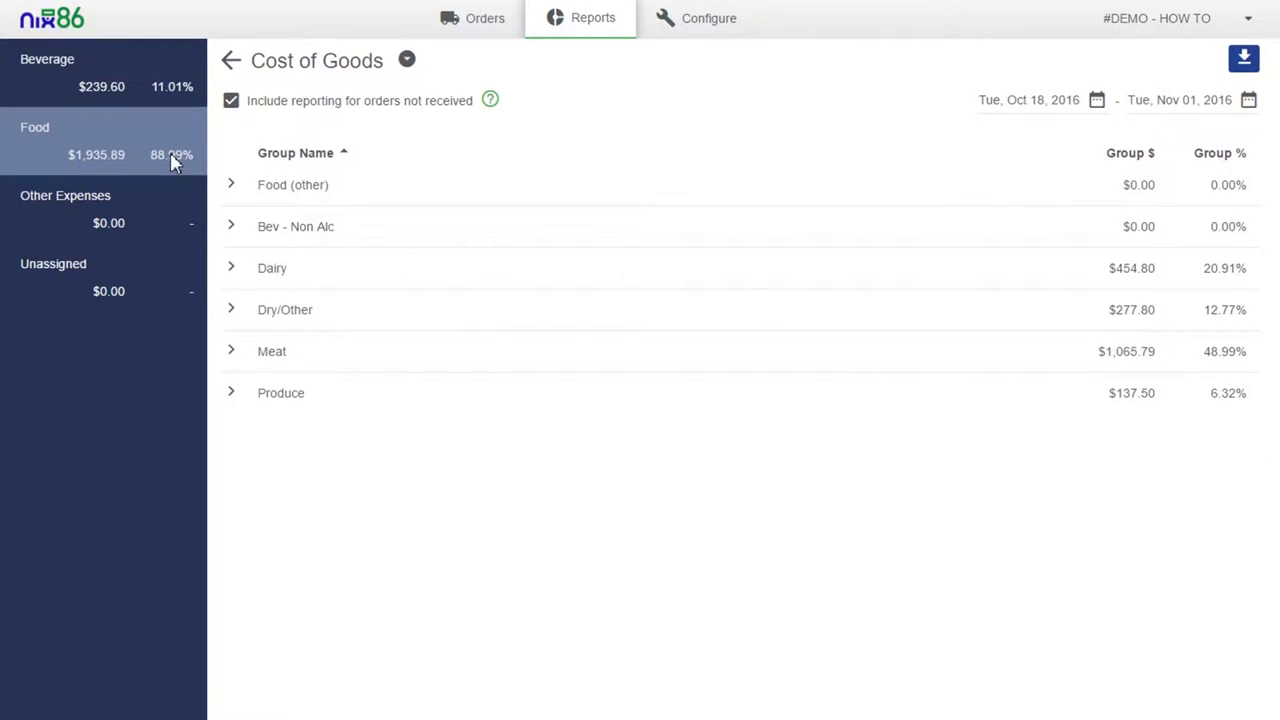
click(233, 270)
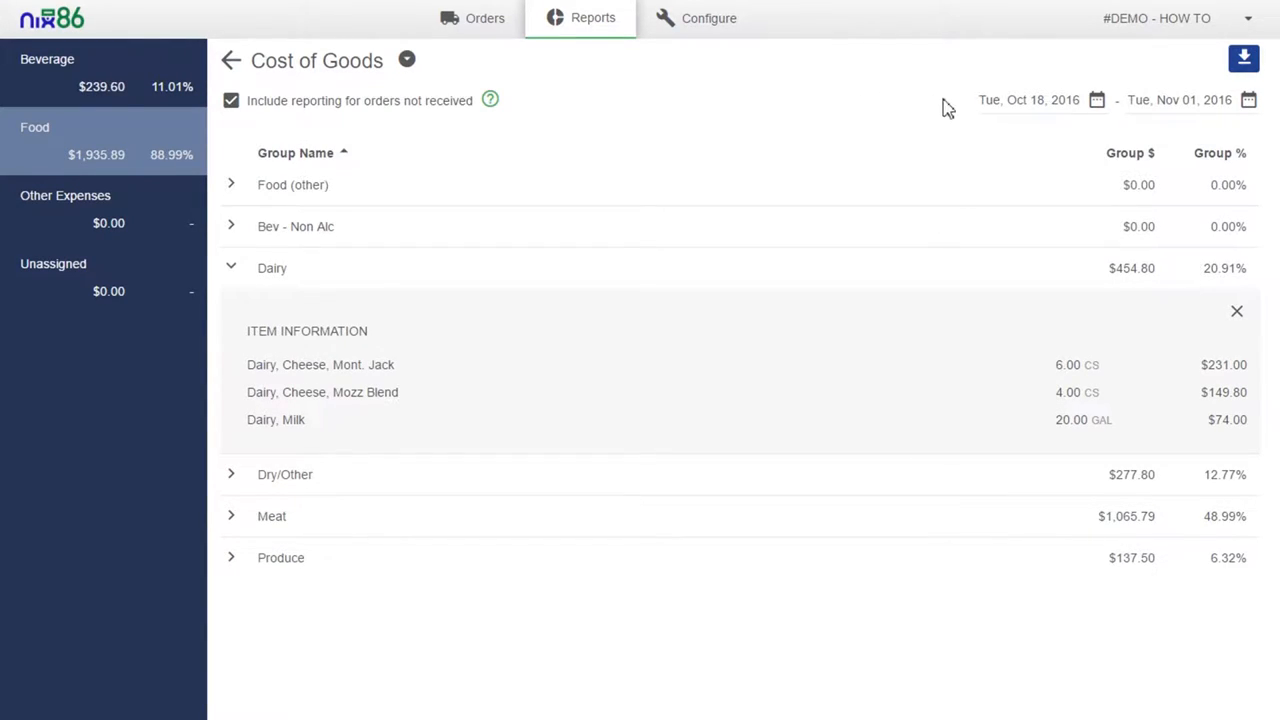
Set the report start date to Oct 25, 2016 so it covers Oct 25 – Nov 01.
click(1058, 105)
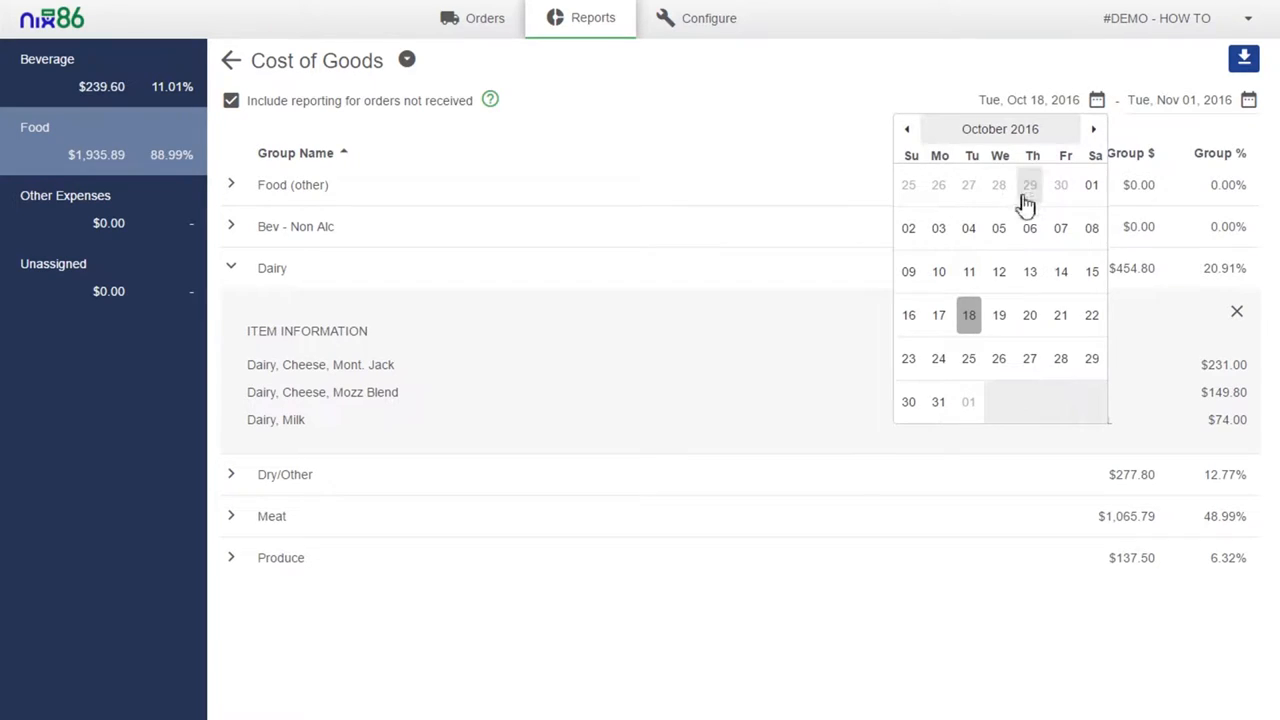
click(969, 358)
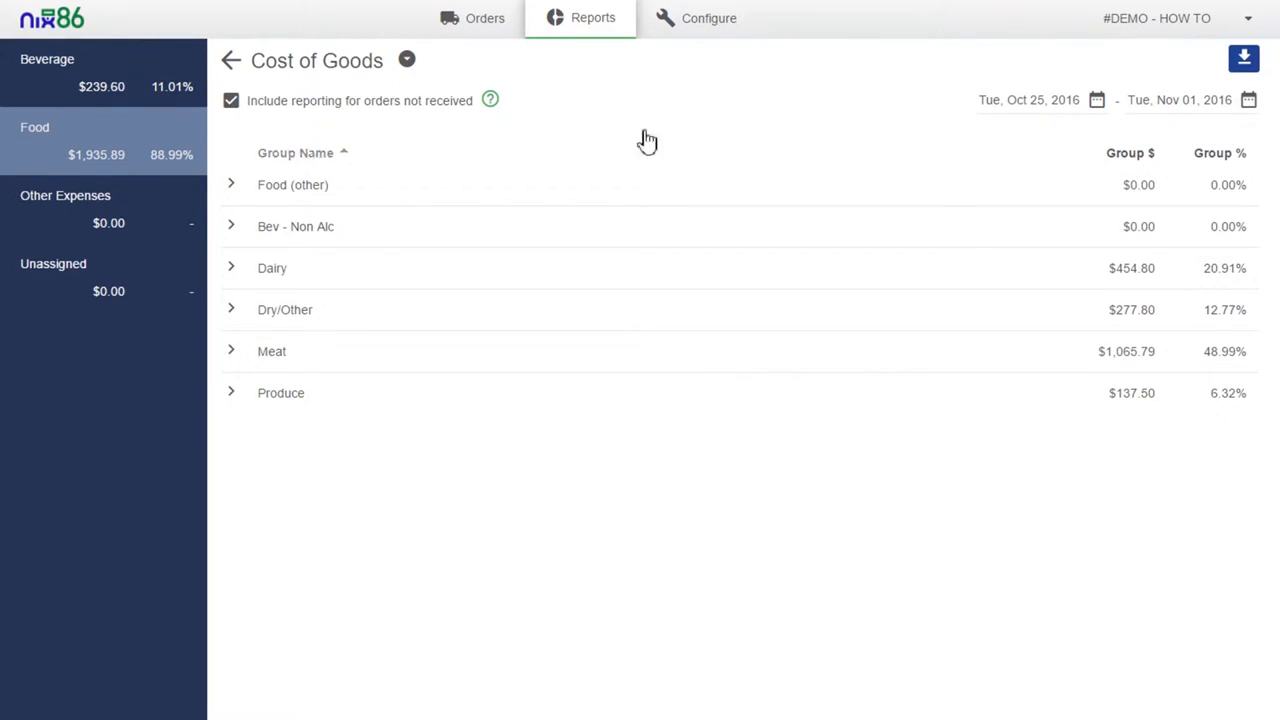
Expand Meat to list its five items totaling $1,065.79.
click(231, 352)
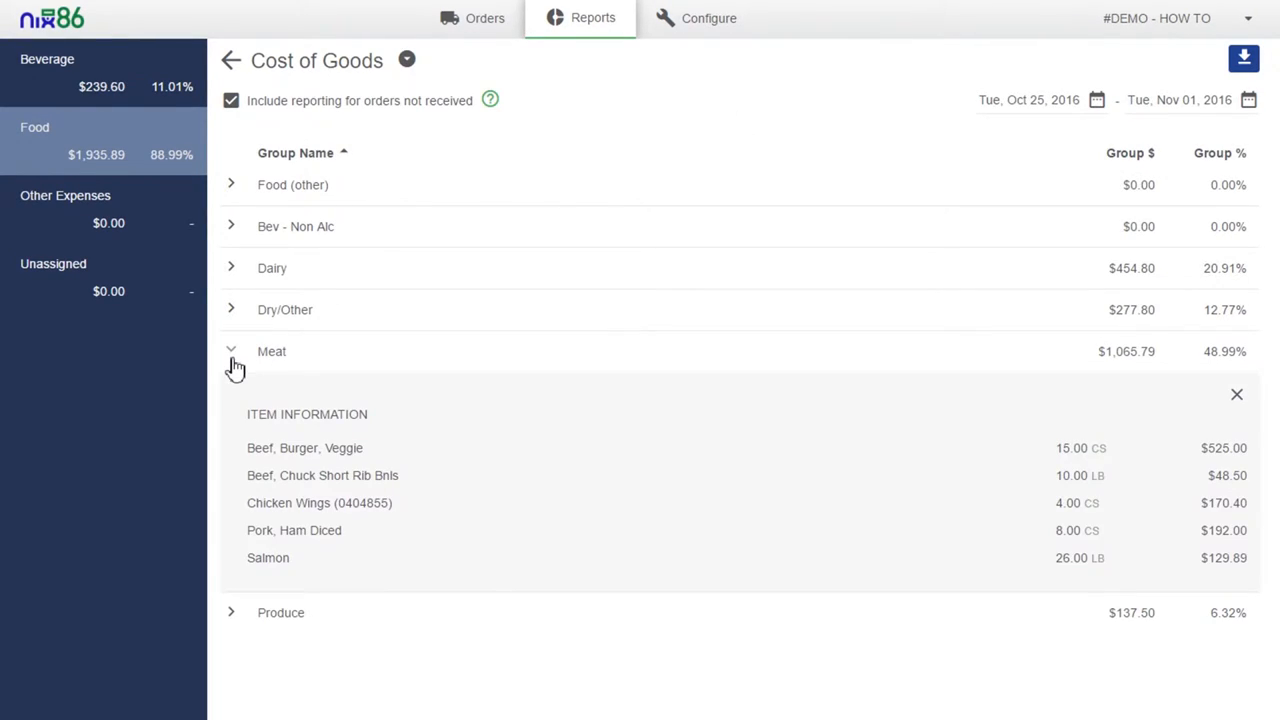